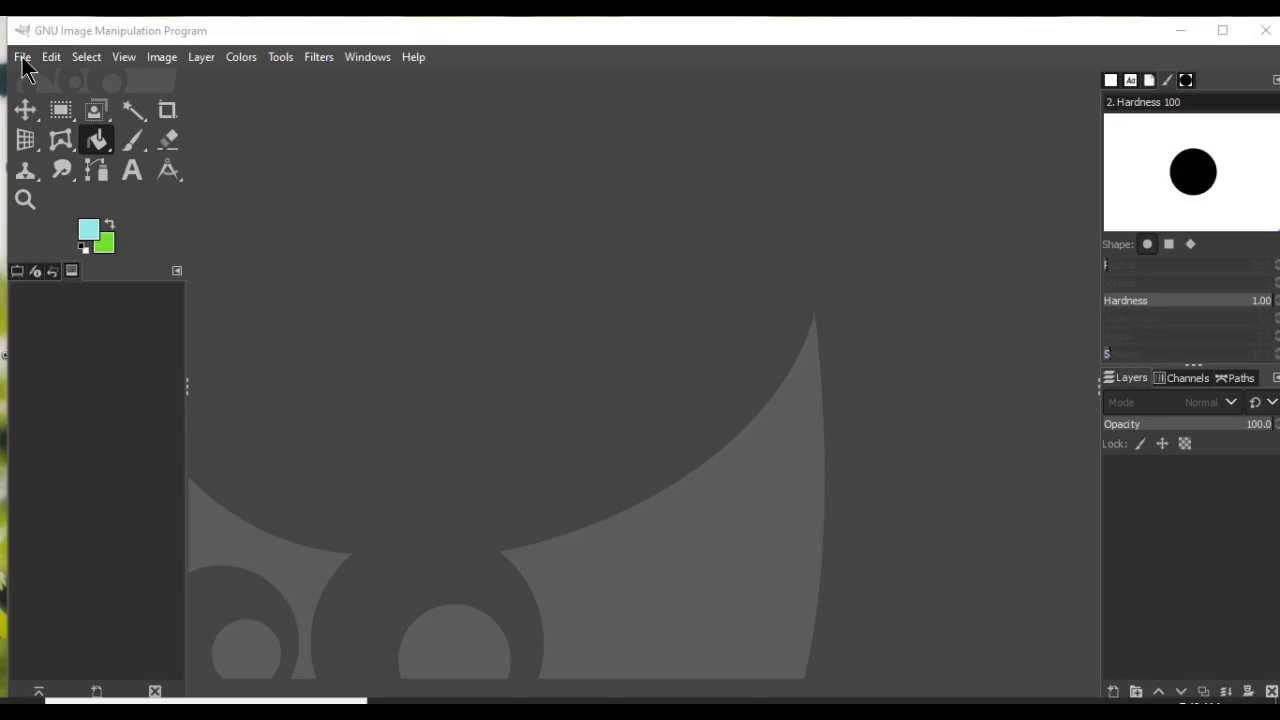
# Create a new 1240 × 1748 px image, reviewing the available size units and templates without changing them
pyautogui.hotkey('ctrl', 'n')
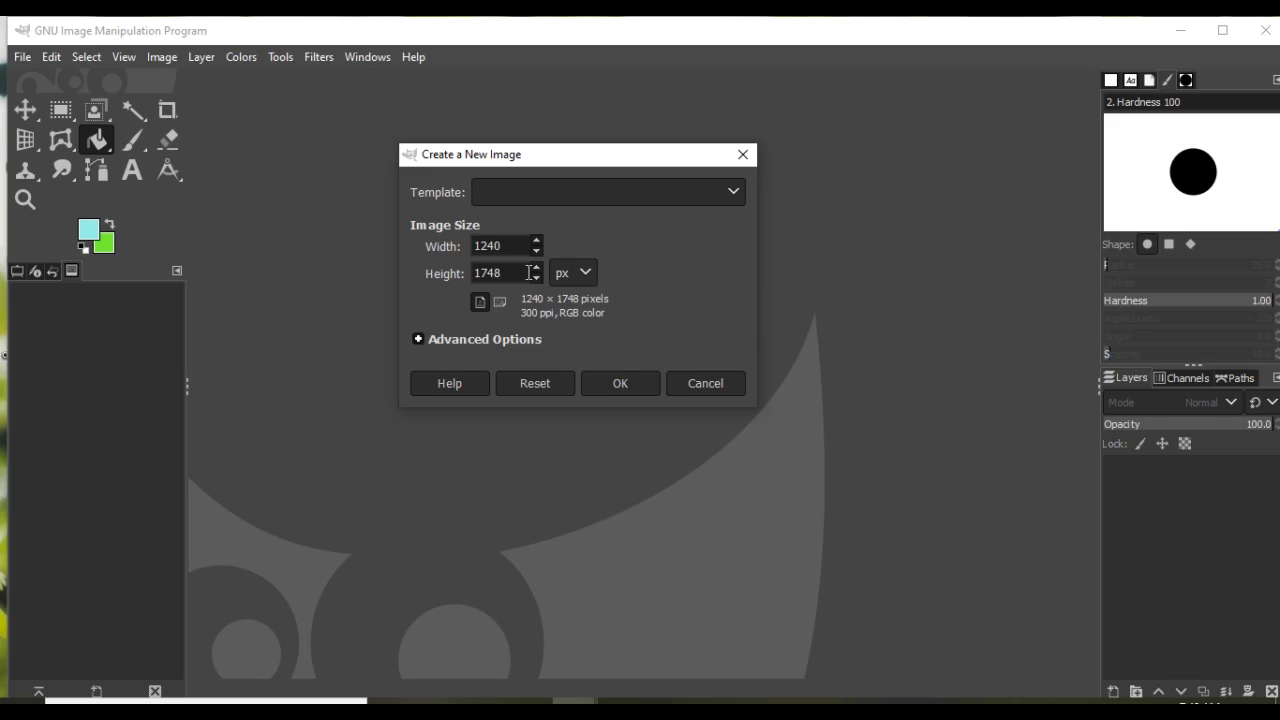
pyautogui.click(586, 276)
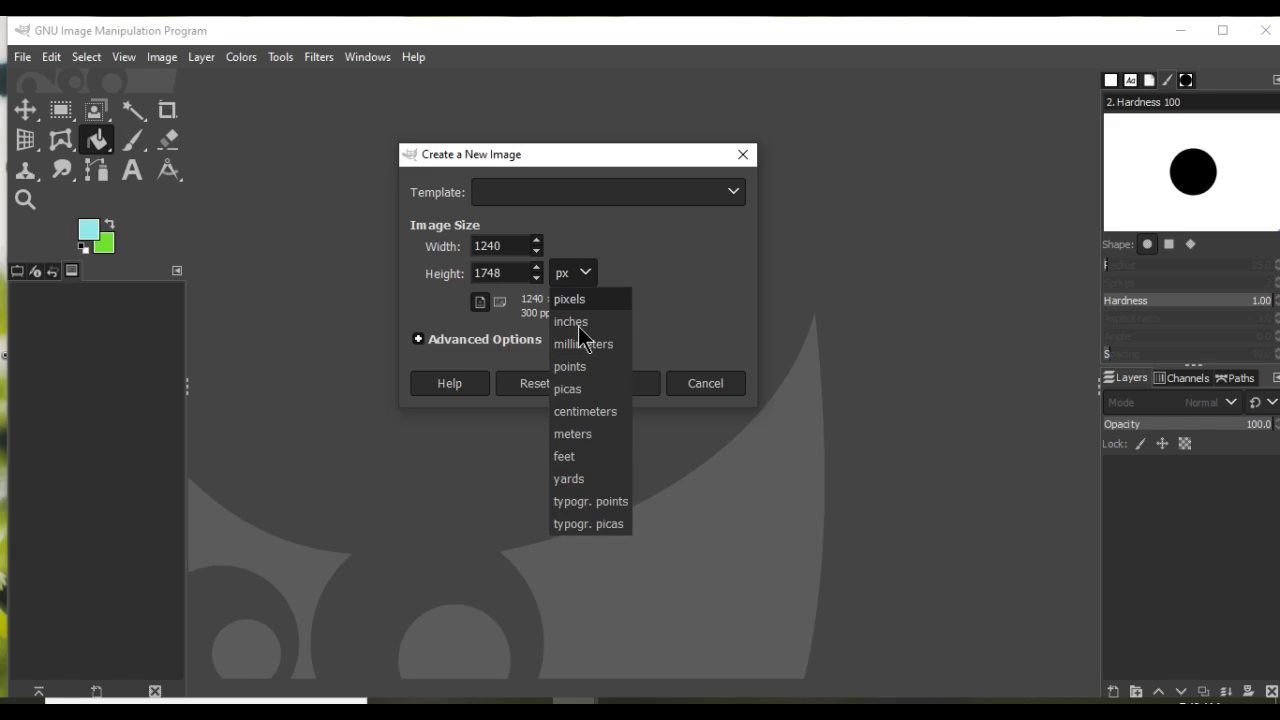
pyautogui.click(682, 259)
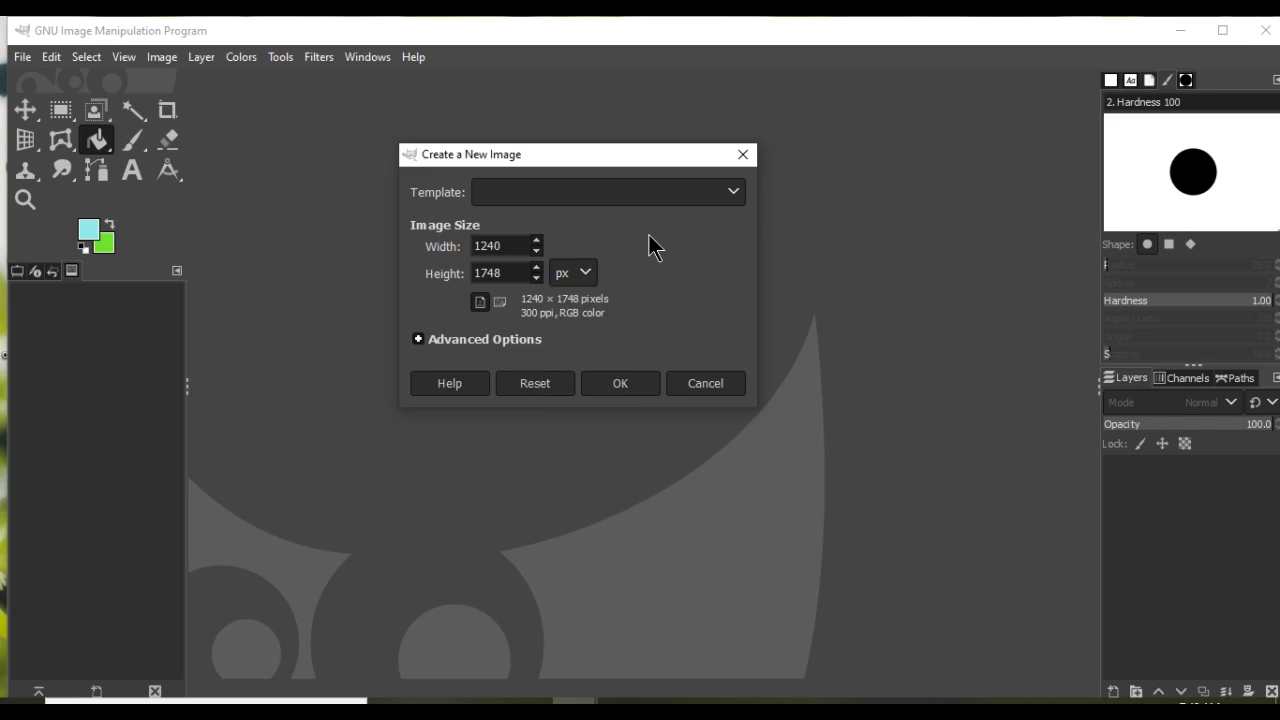
pyautogui.click(742, 190)
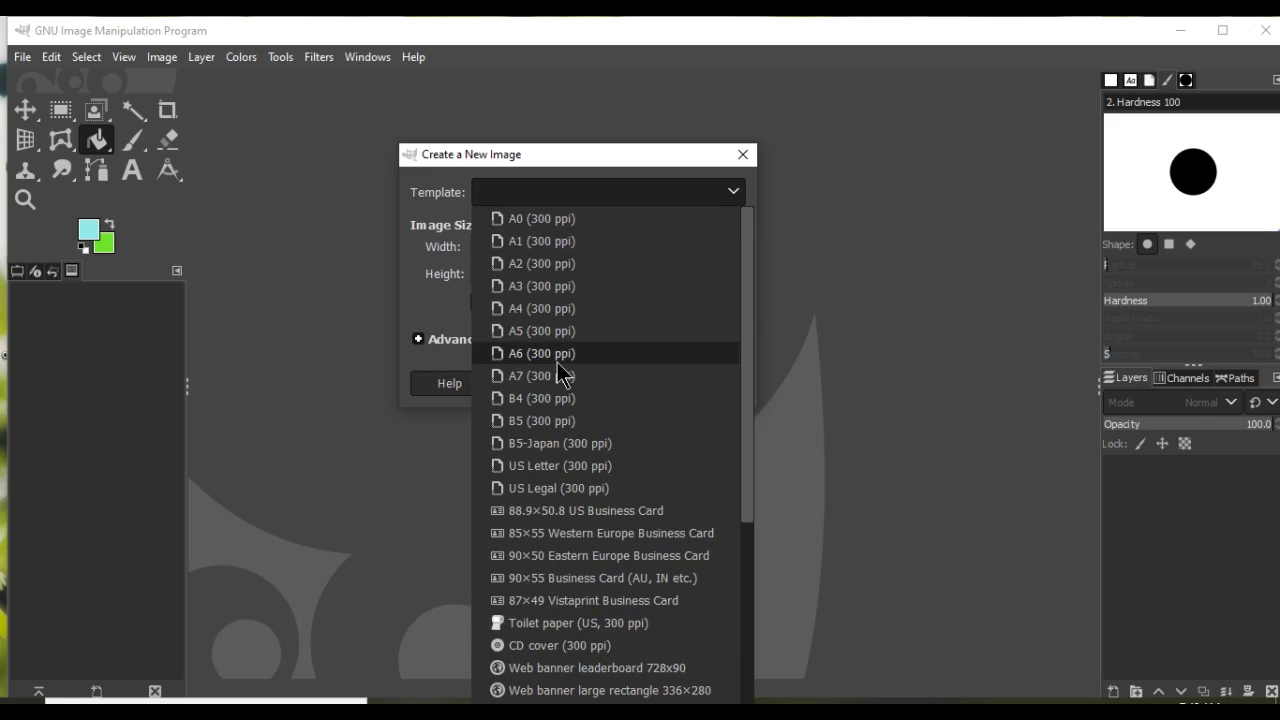
pyautogui.scroll(-3, 586, 604)
pyautogui.scroll(-3, 586, 595)
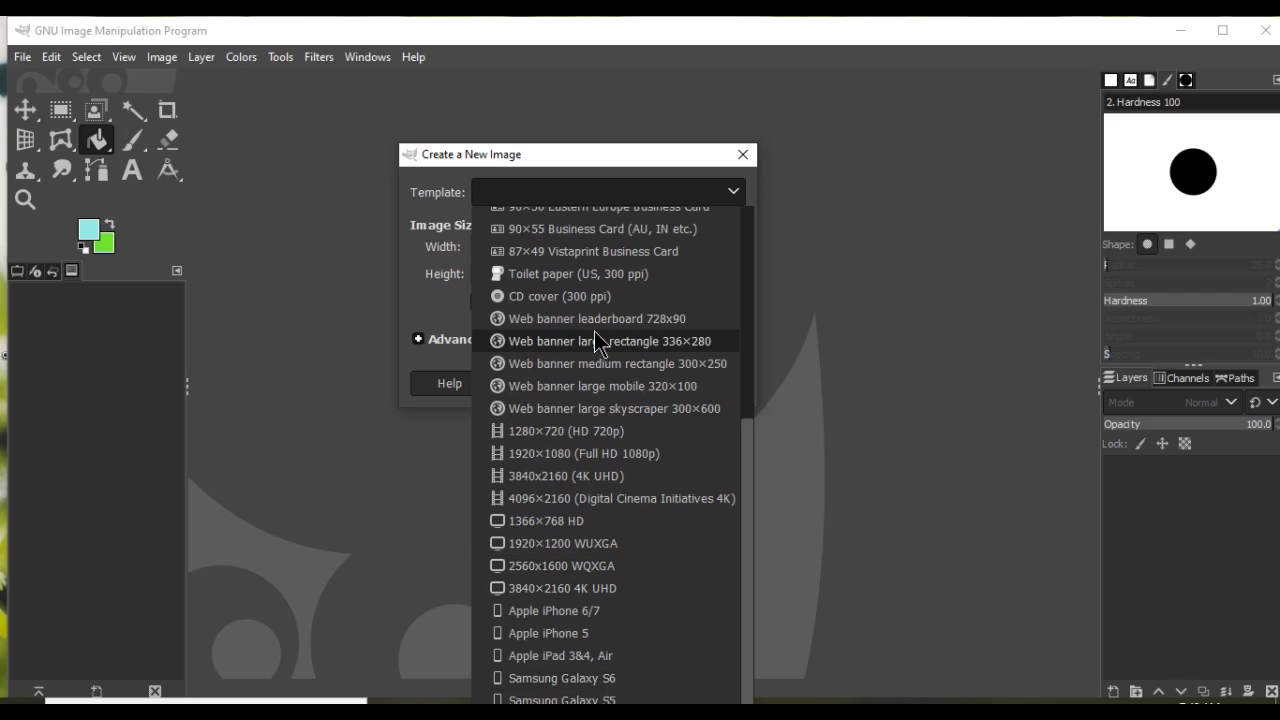
pyautogui.press('Escape')
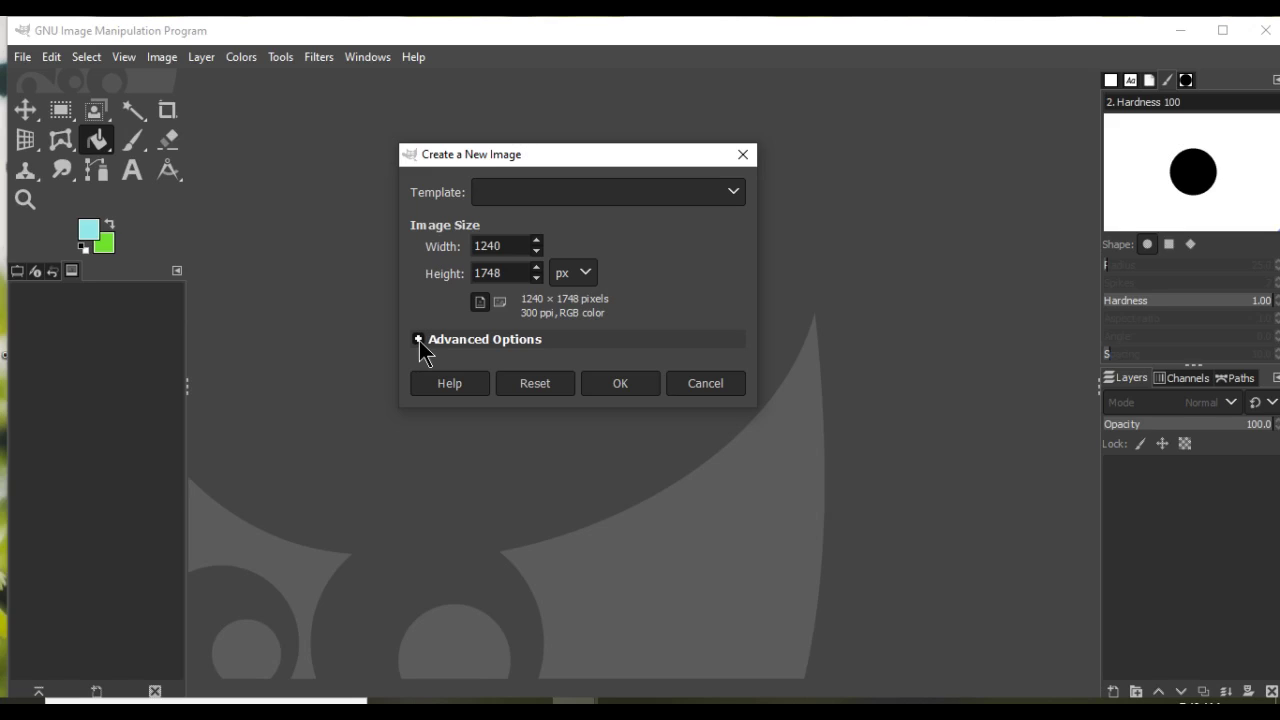
pyautogui.click(621, 384)
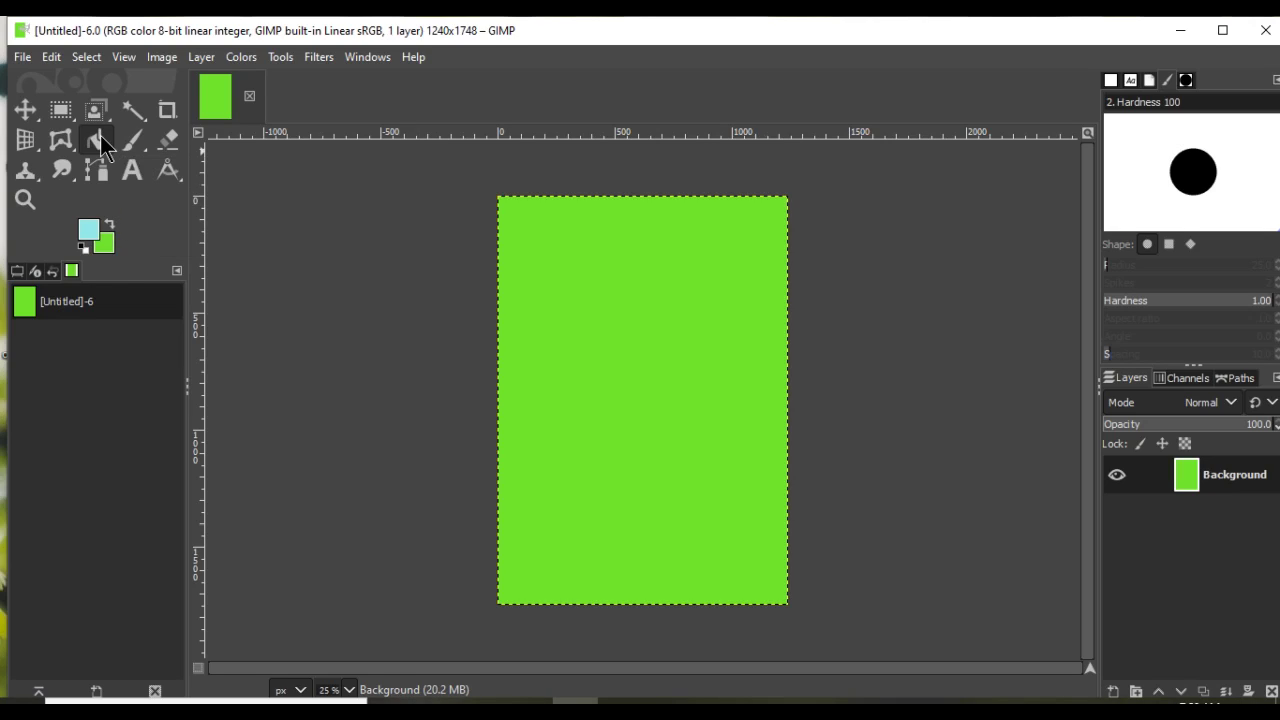
# Set the background colour to light blue (81d1dc) and fill the whole canvas with it using Bucket Fill
pyautogui.click(101, 140)
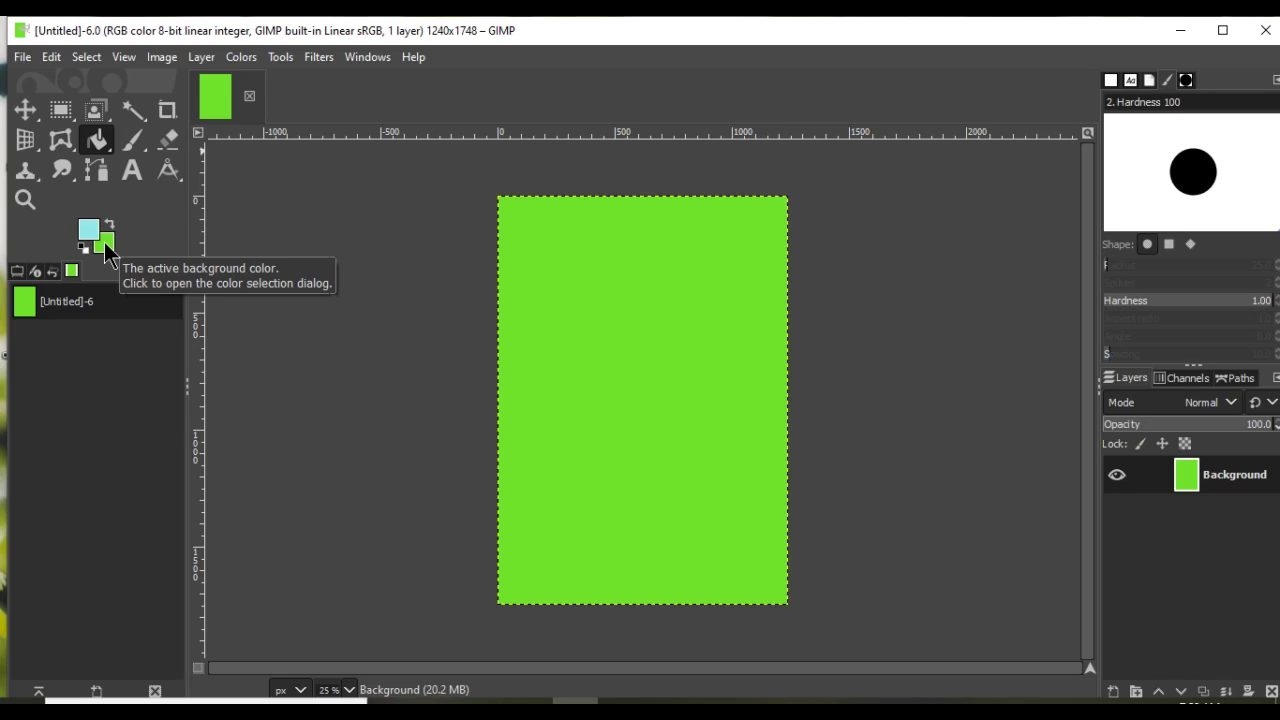
pyautogui.click(107, 253)
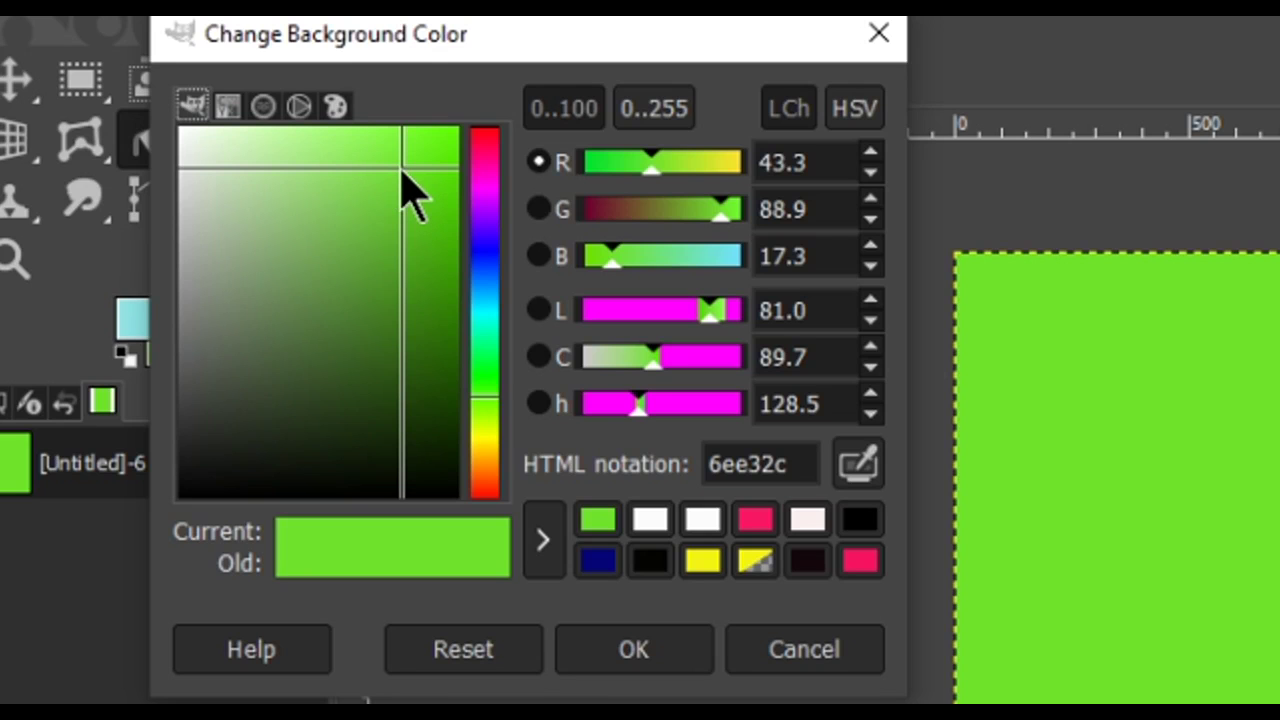
pyautogui.click(403, 168)
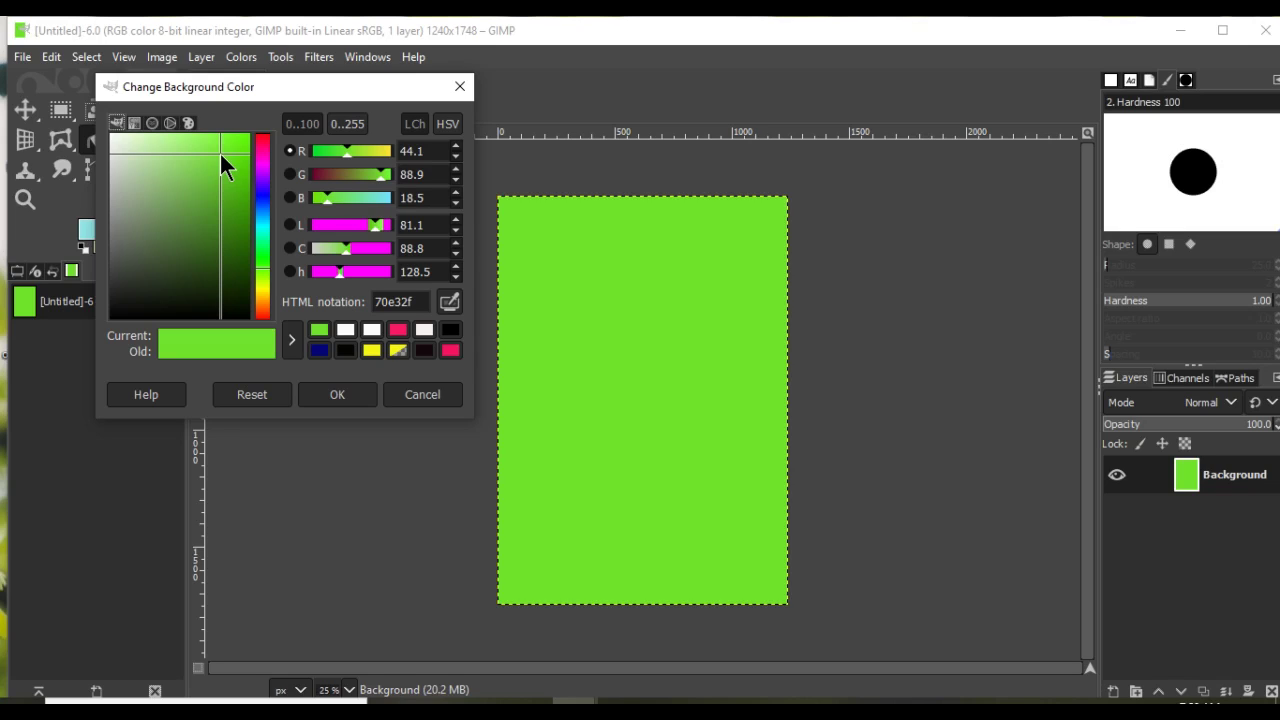
pyautogui.click(120, 140)
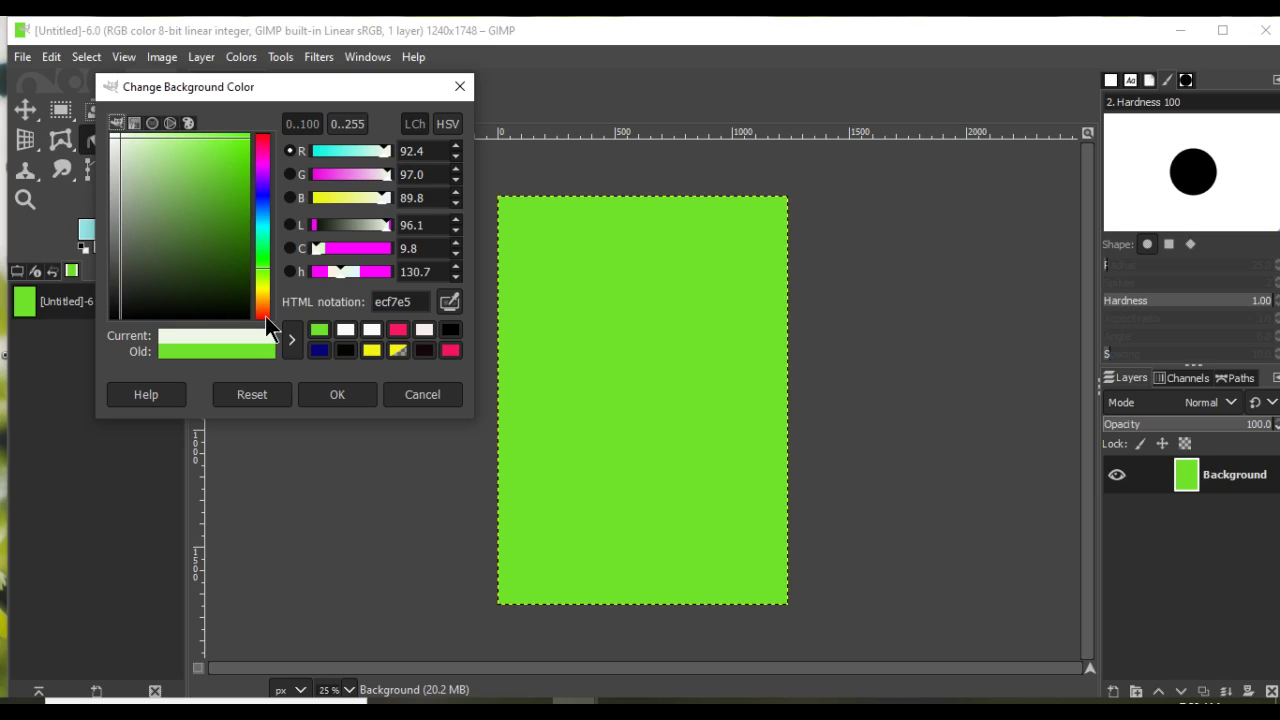
pyautogui.click(266, 318)
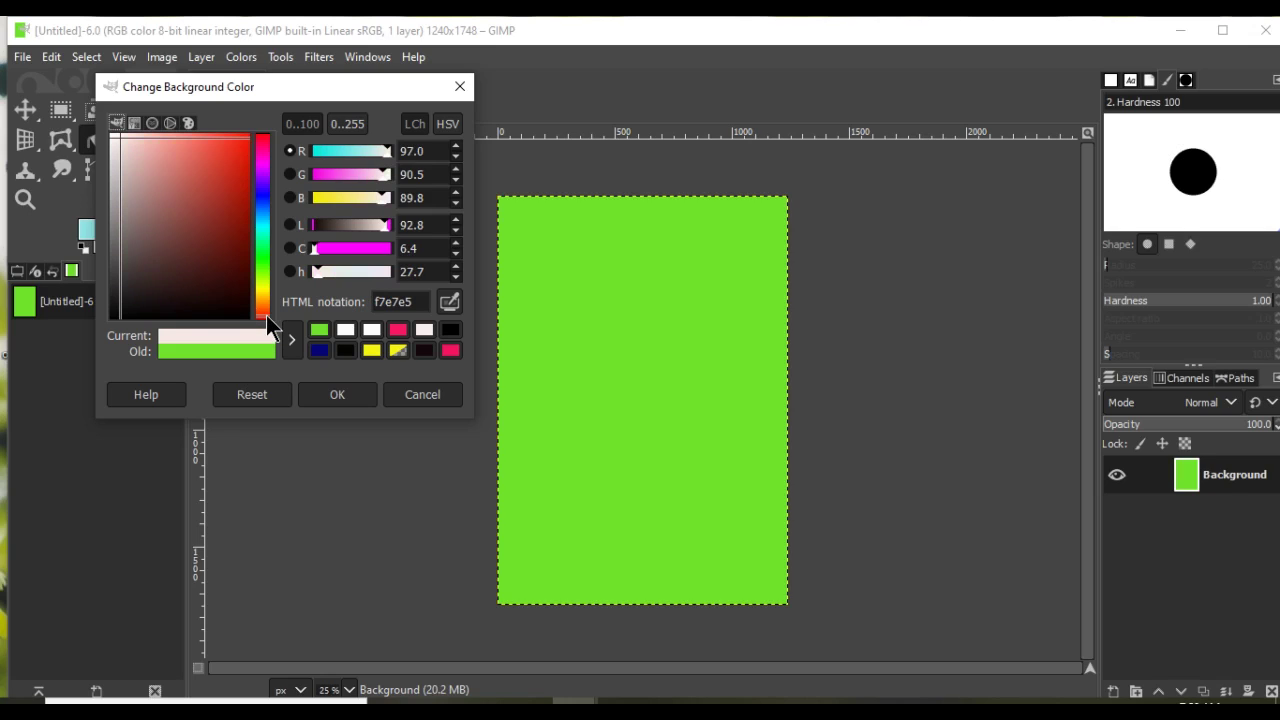
pyautogui.moveTo(268, 325)
pyautogui.mouseDown()
pyautogui.moveTo(264, 141)
pyautogui.moveTo(264, 225)
pyautogui.mouseUp()
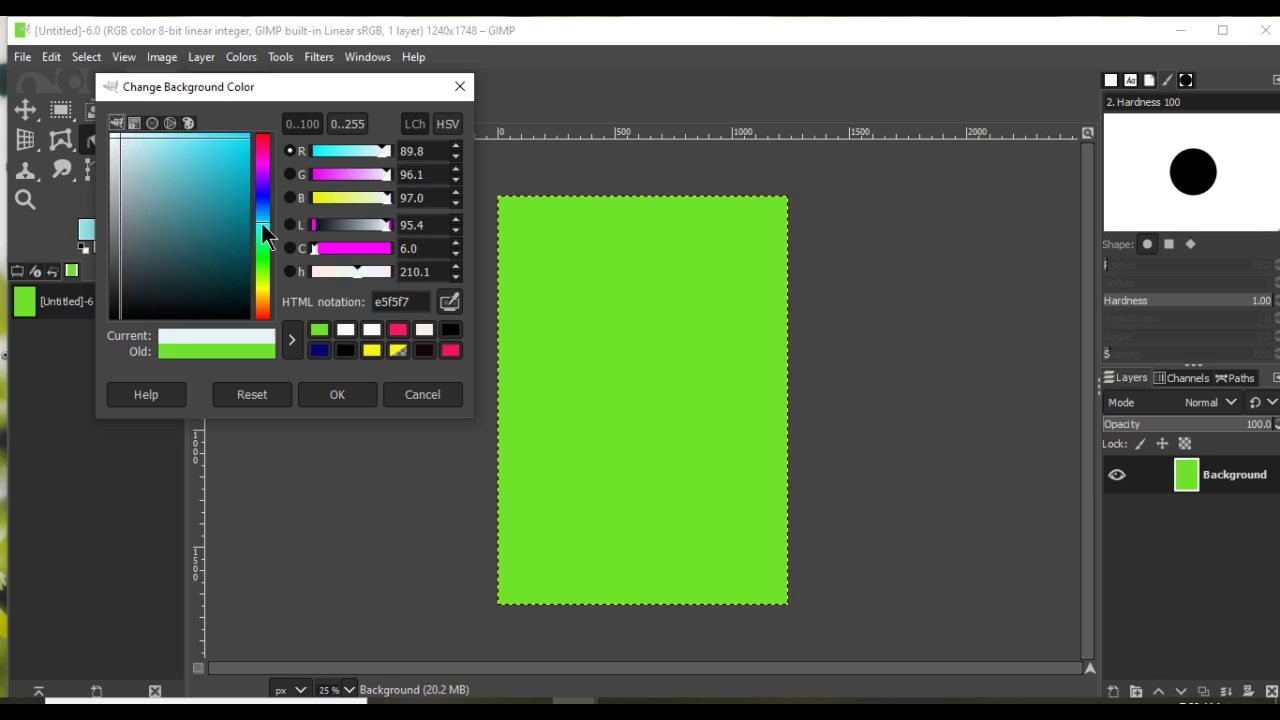
pyautogui.click(118, 145)
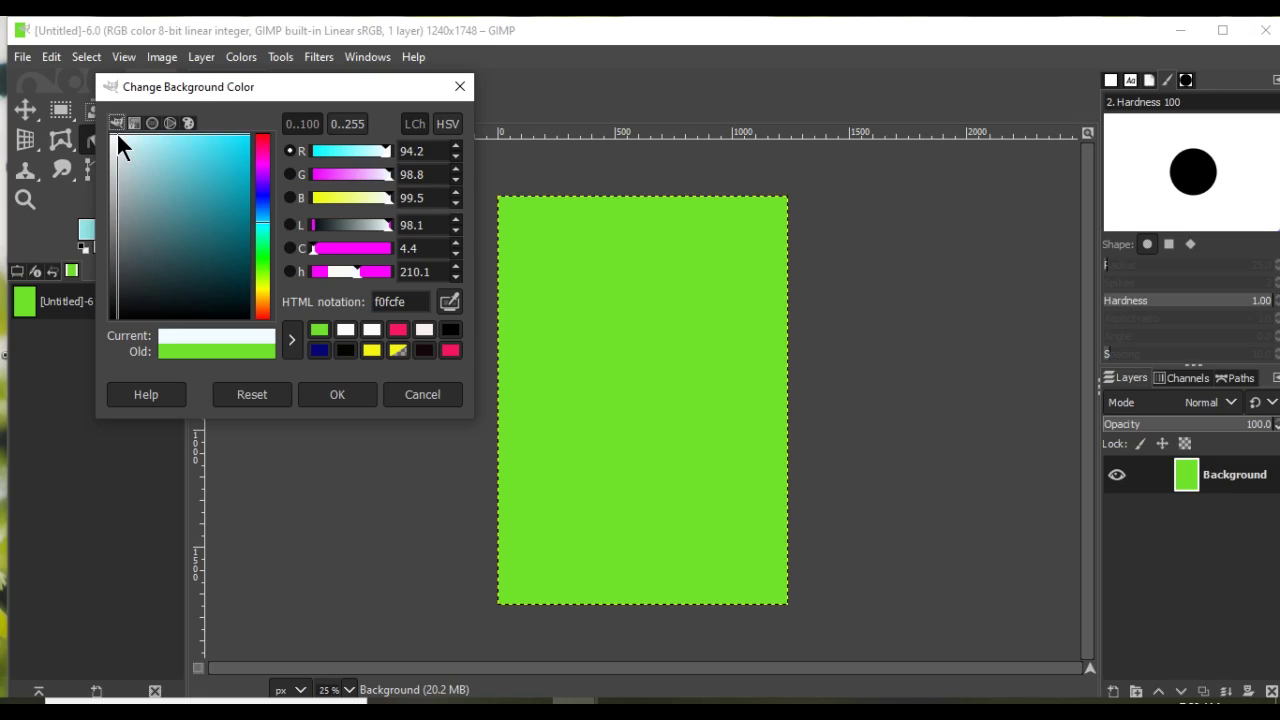
pyautogui.click(148, 177)
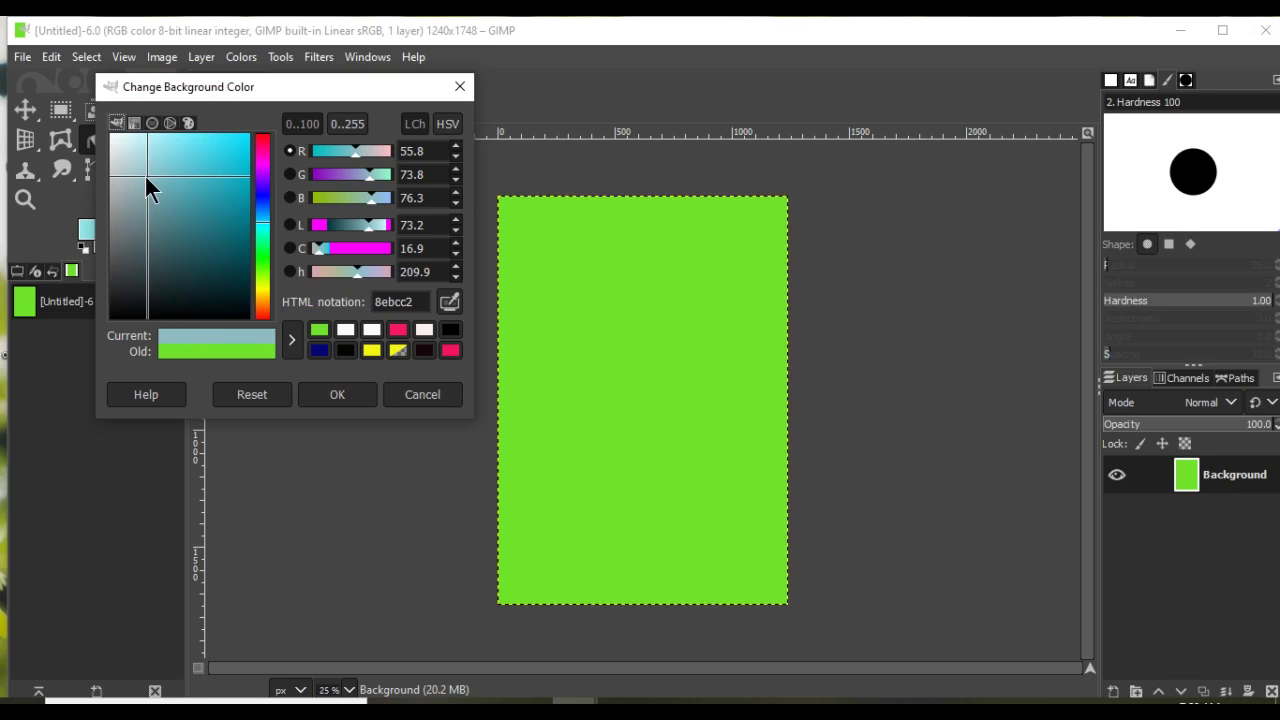
pyautogui.click(168, 160)
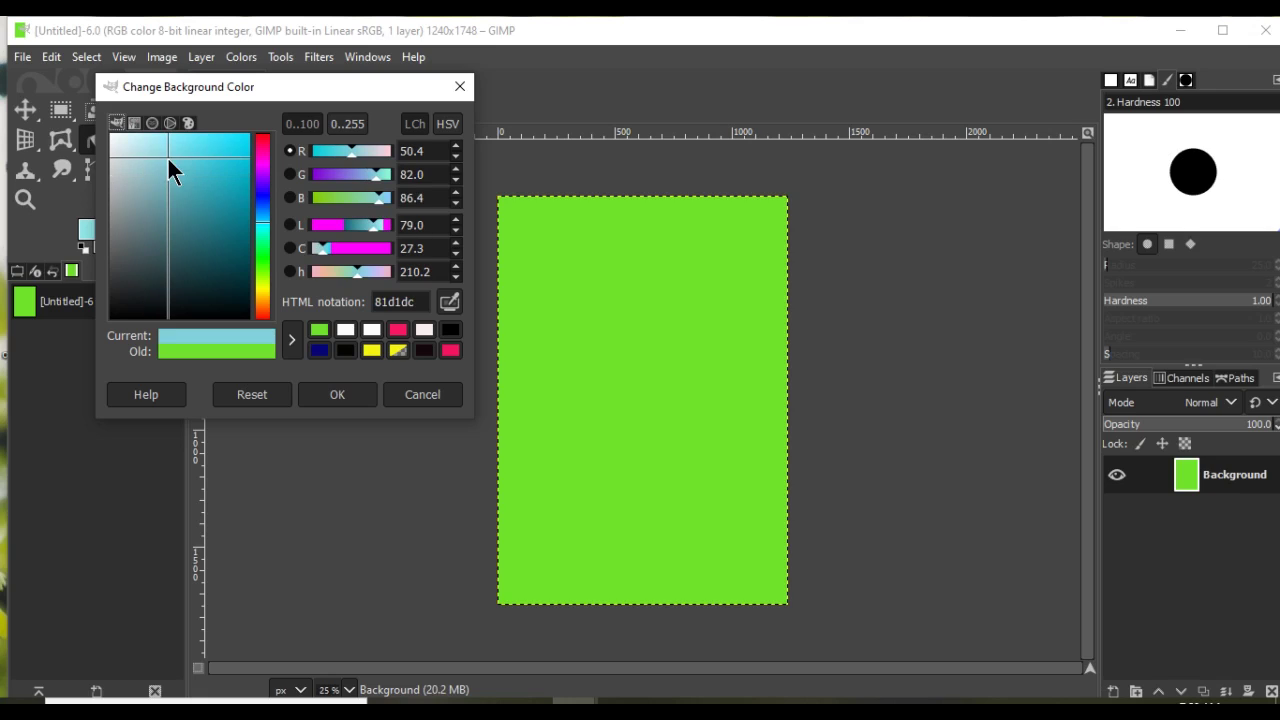
pyautogui.click(340, 398)
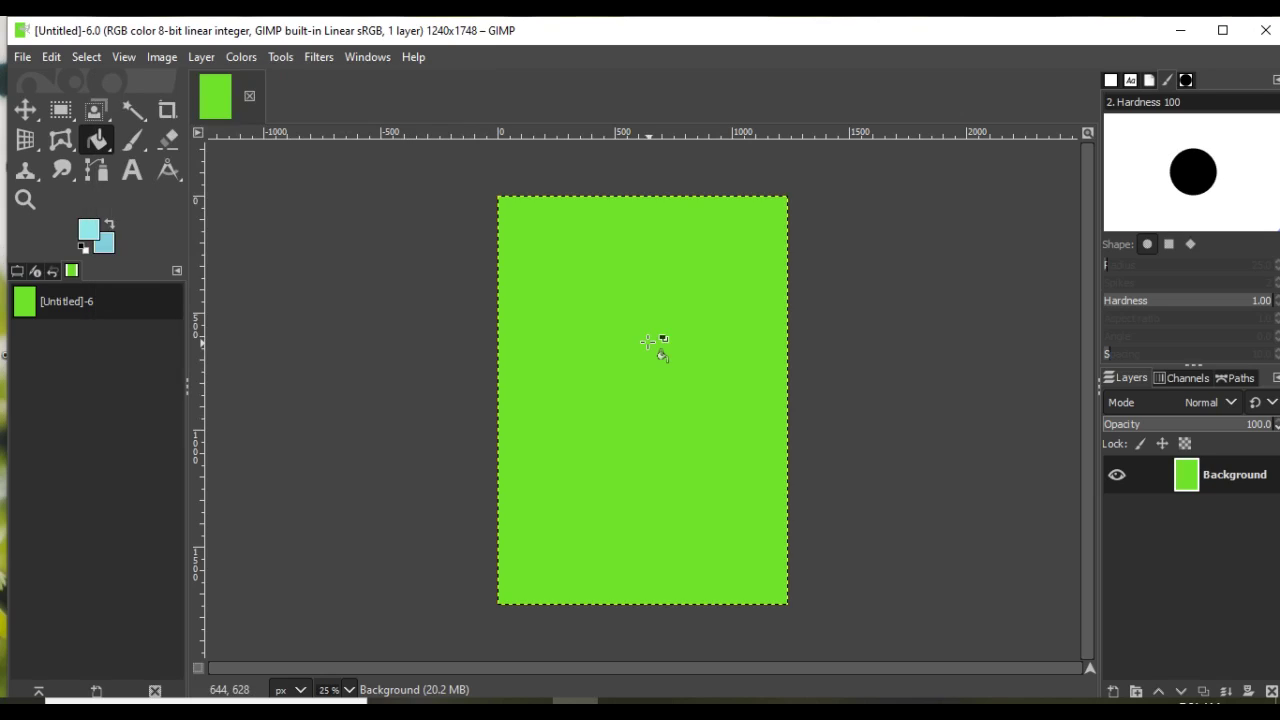
pyautogui.click(650, 342)
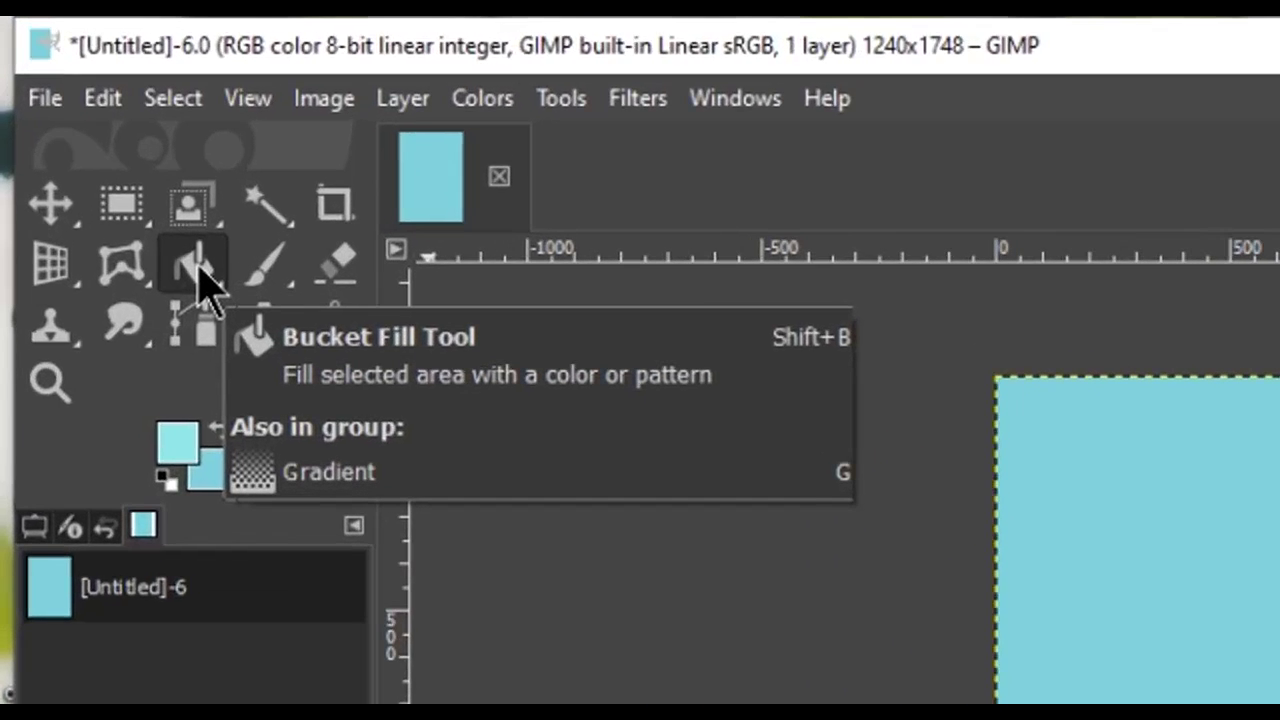
# Draw a linear Four bars gradient diagonally down the canvas with the Gradient tool, from about (204, 224) to about (800, 1392) px
pyautogui.click(196, 265)
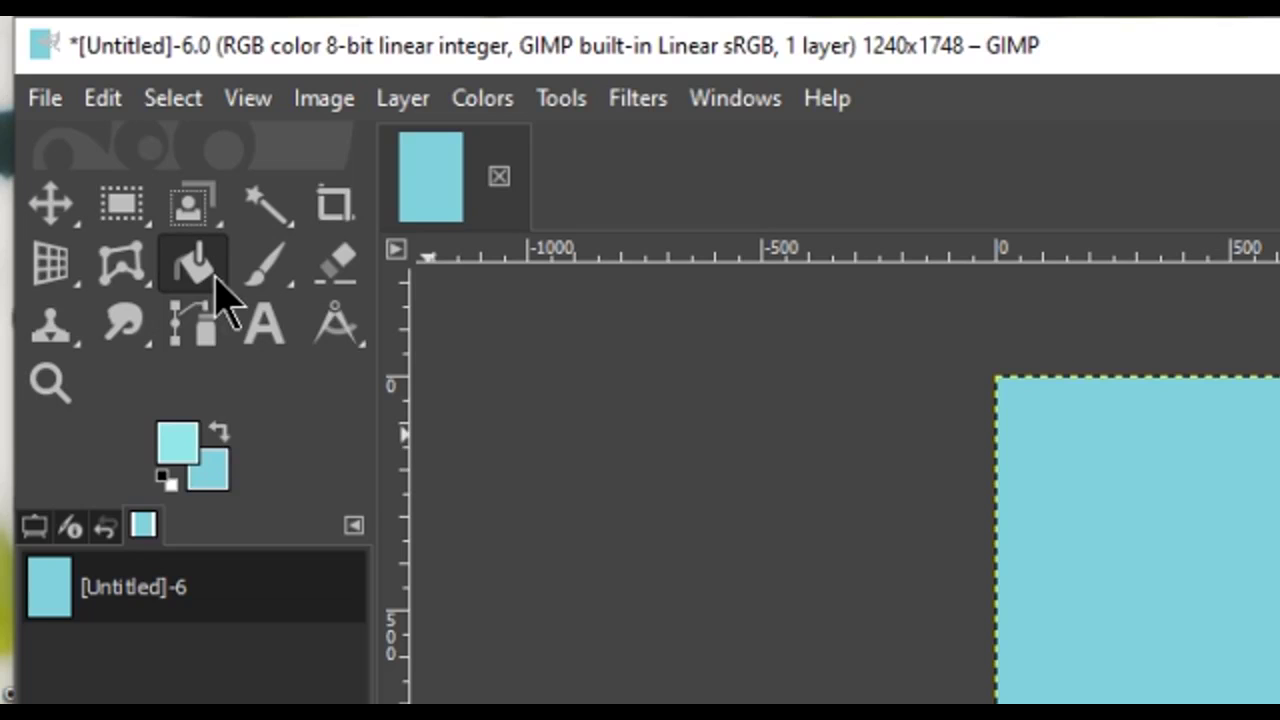
pyautogui.moveTo(206, 282)
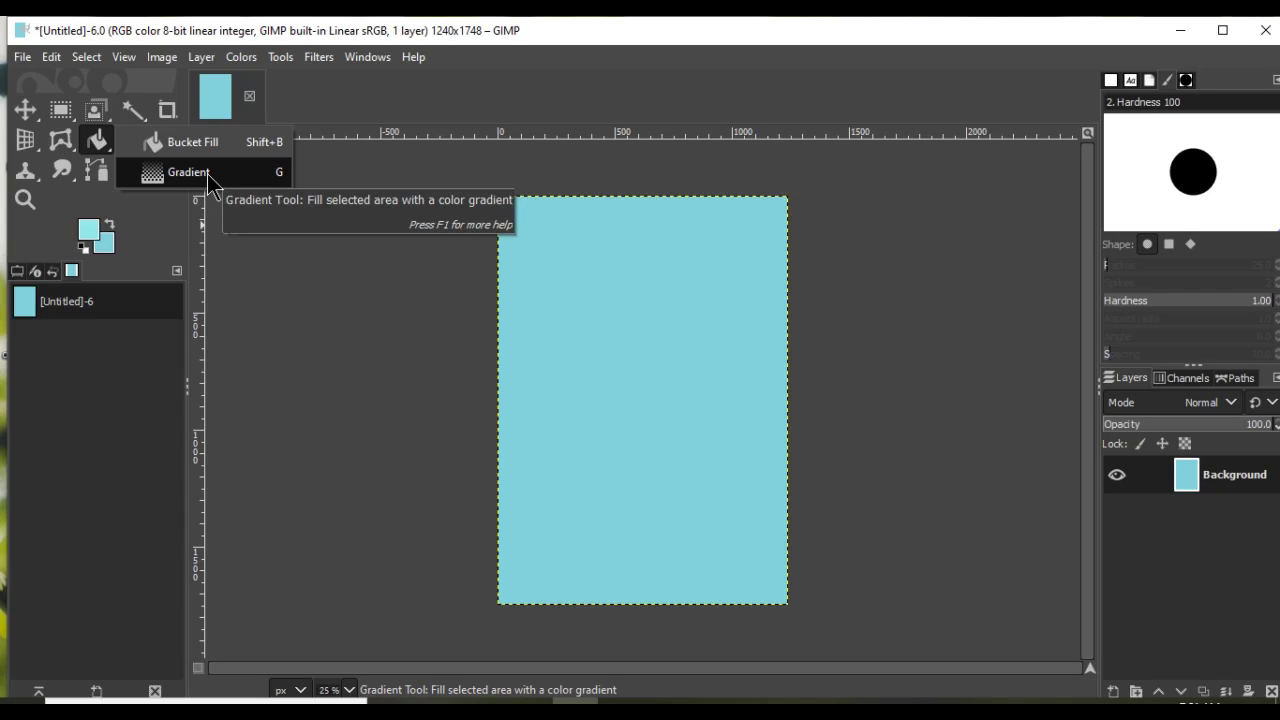
pyautogui.click(188, 172)
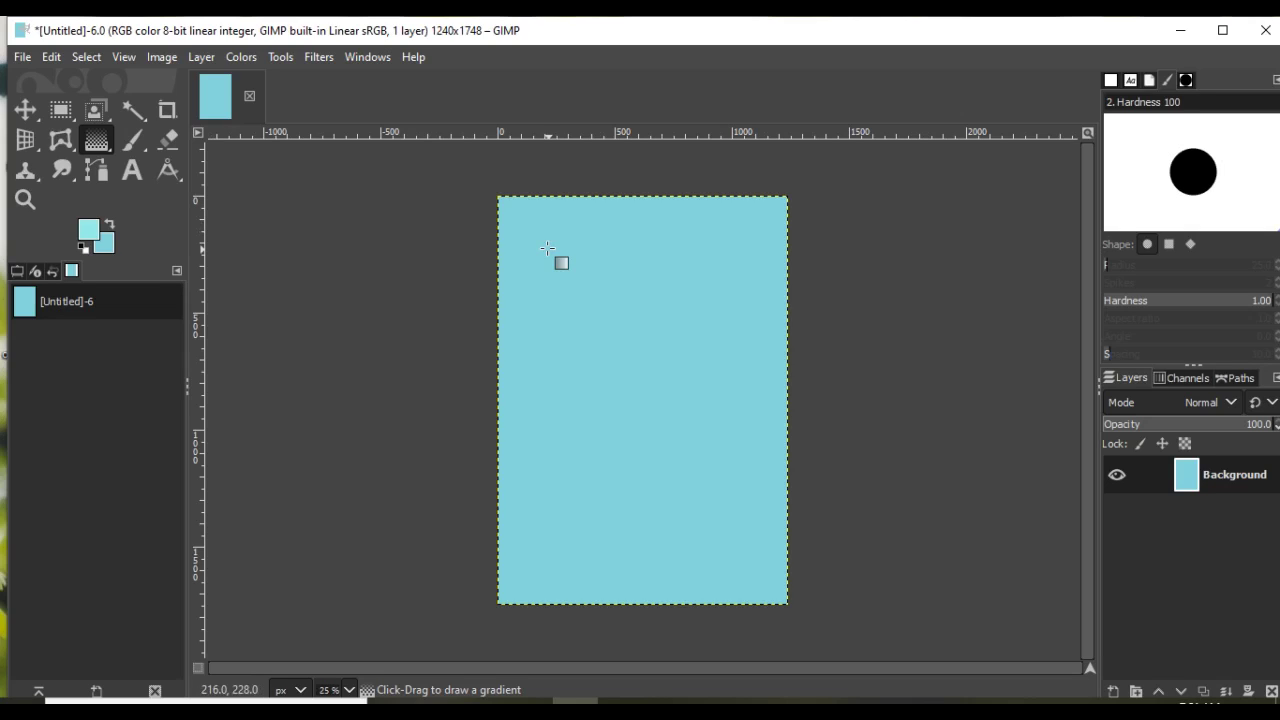
pyautogui.moveTo(547, 248); pyautogui.dragTo(680, 520)
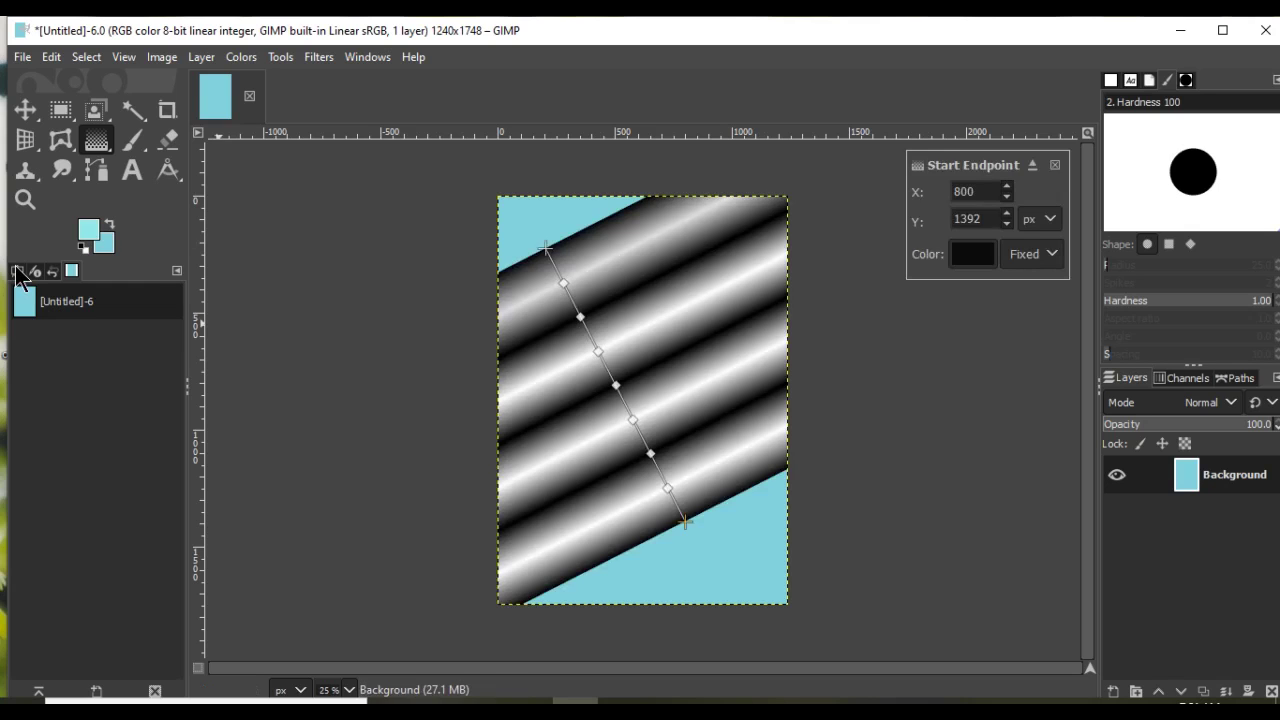
# Browse the gradient presets, try Deep Sea on the drawn gradient, and switch it to Flare Glow Angular
pyautogui.click(17, 270)
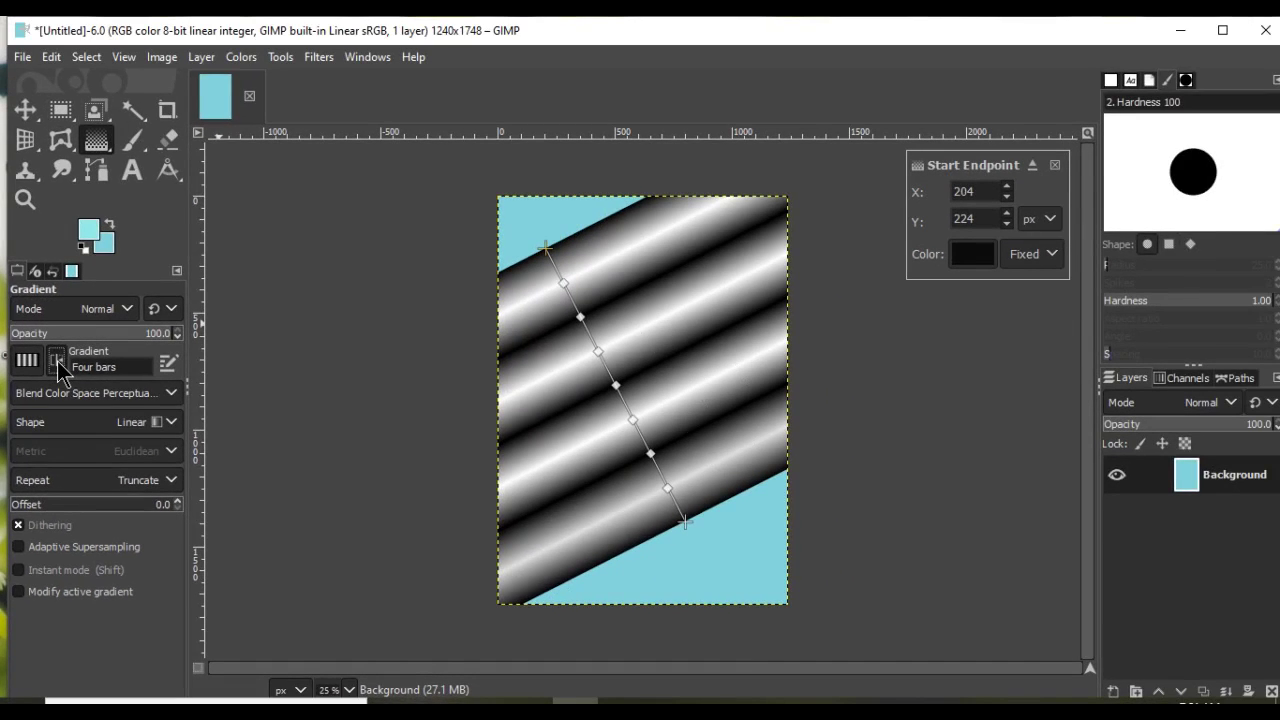
pyautogui.click(57, 361)
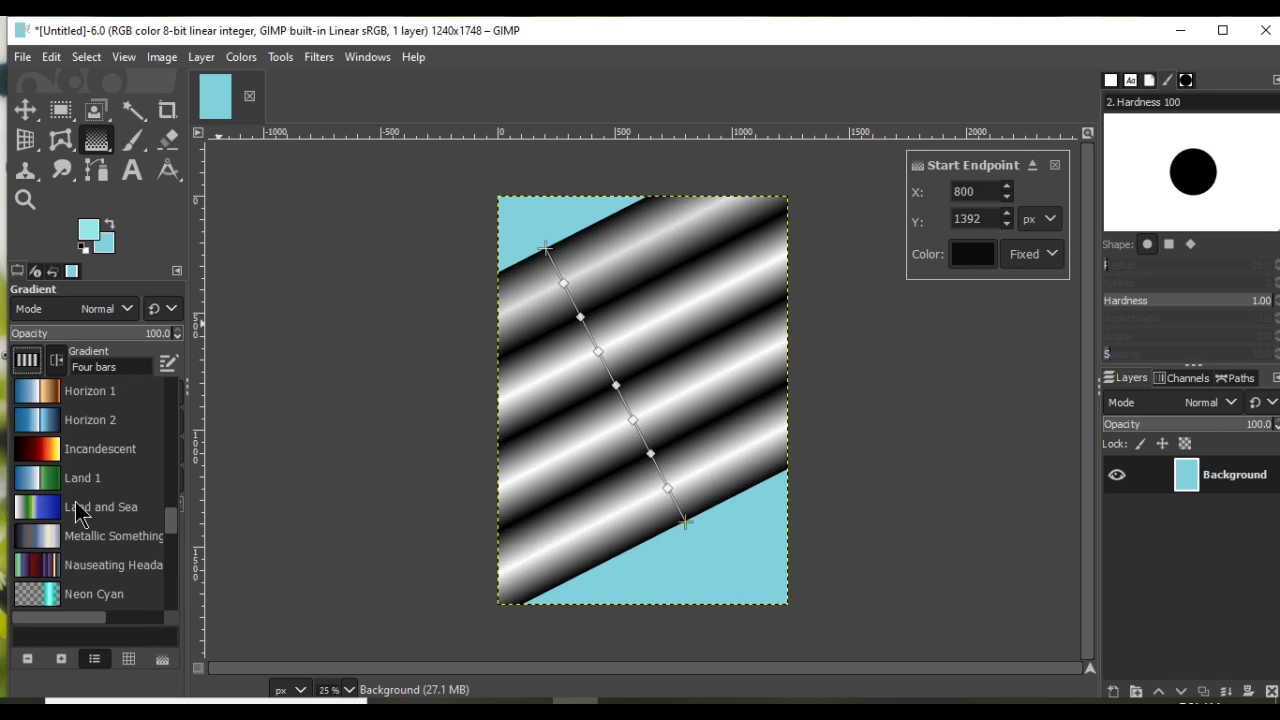
pyautogui.scroll(-5, 80, 513)
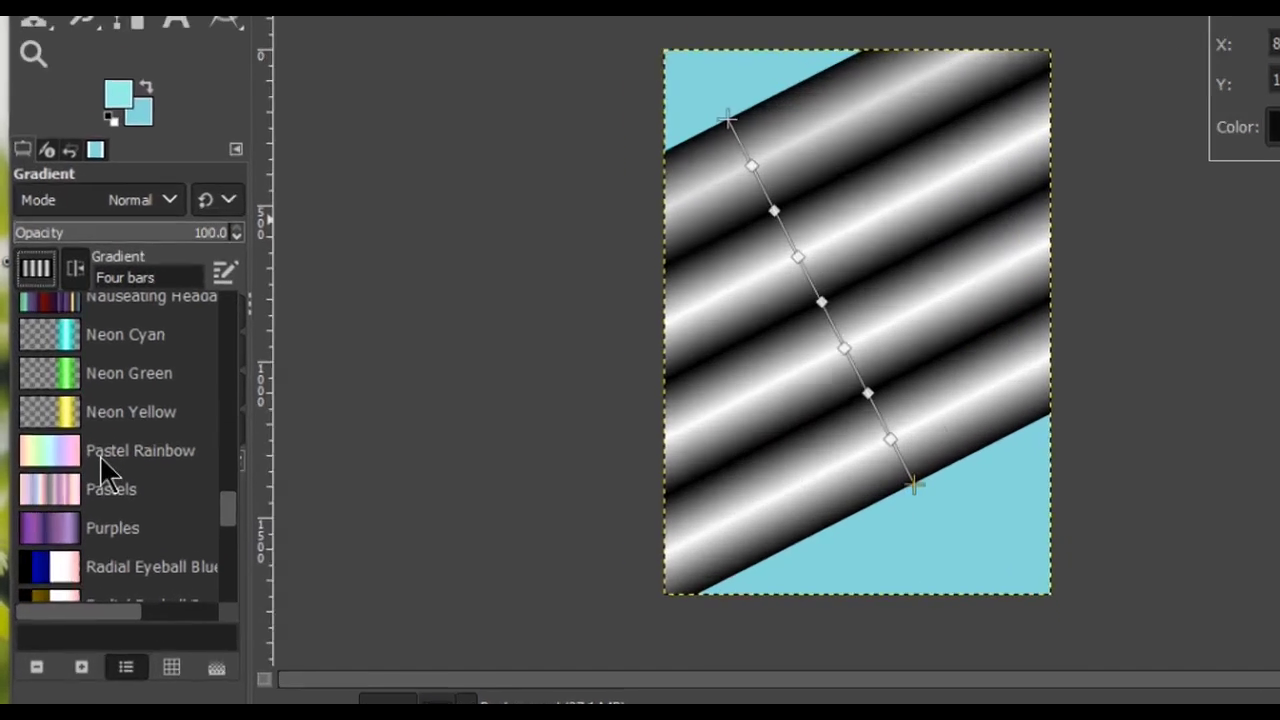
pyautogui.scroll(-6, 80, 513)
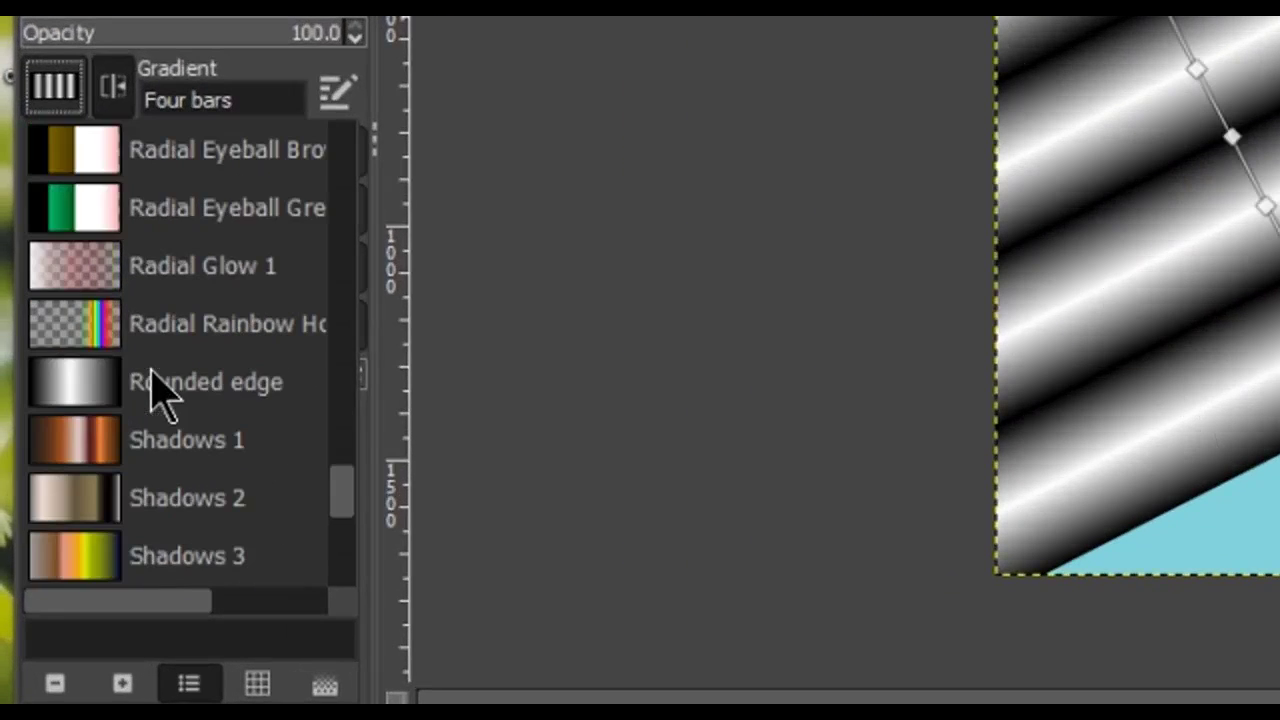
pyautogui.moveTo(341, 500); pyautogui.dragTo(337, 557)
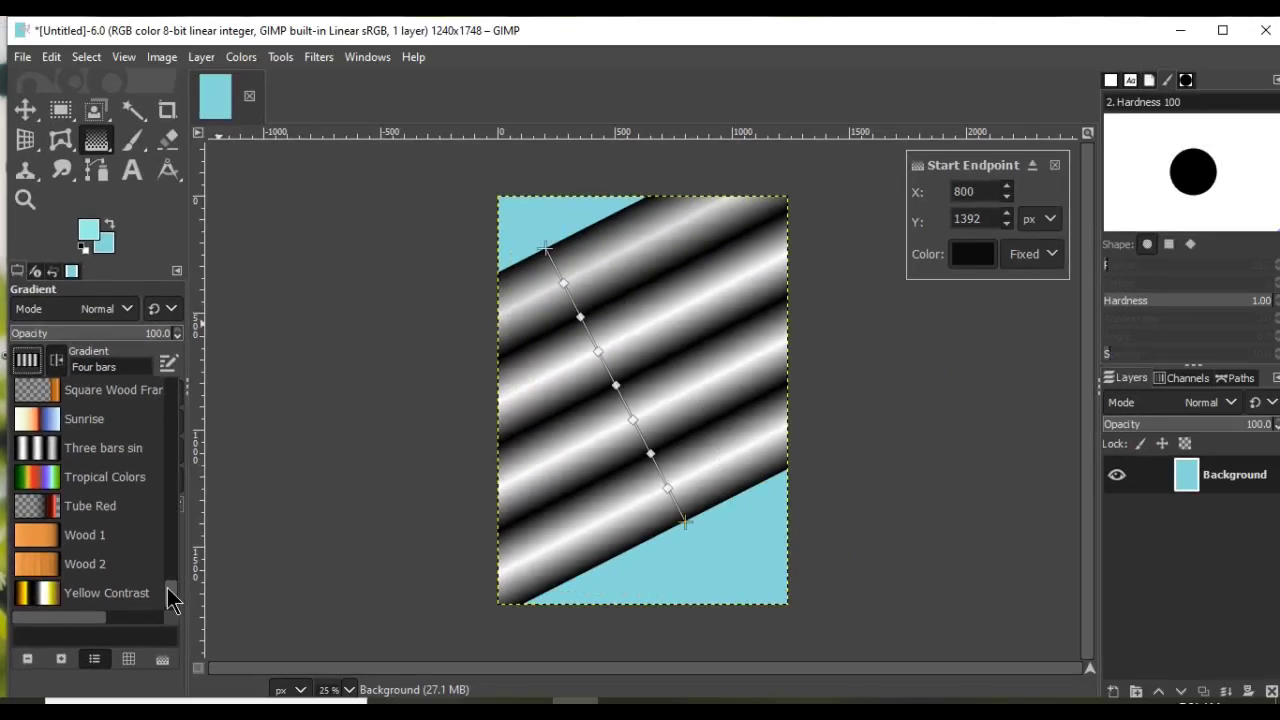
pyautogui.moveTo(167, 587); pyautogui.dragTo(171, 456)
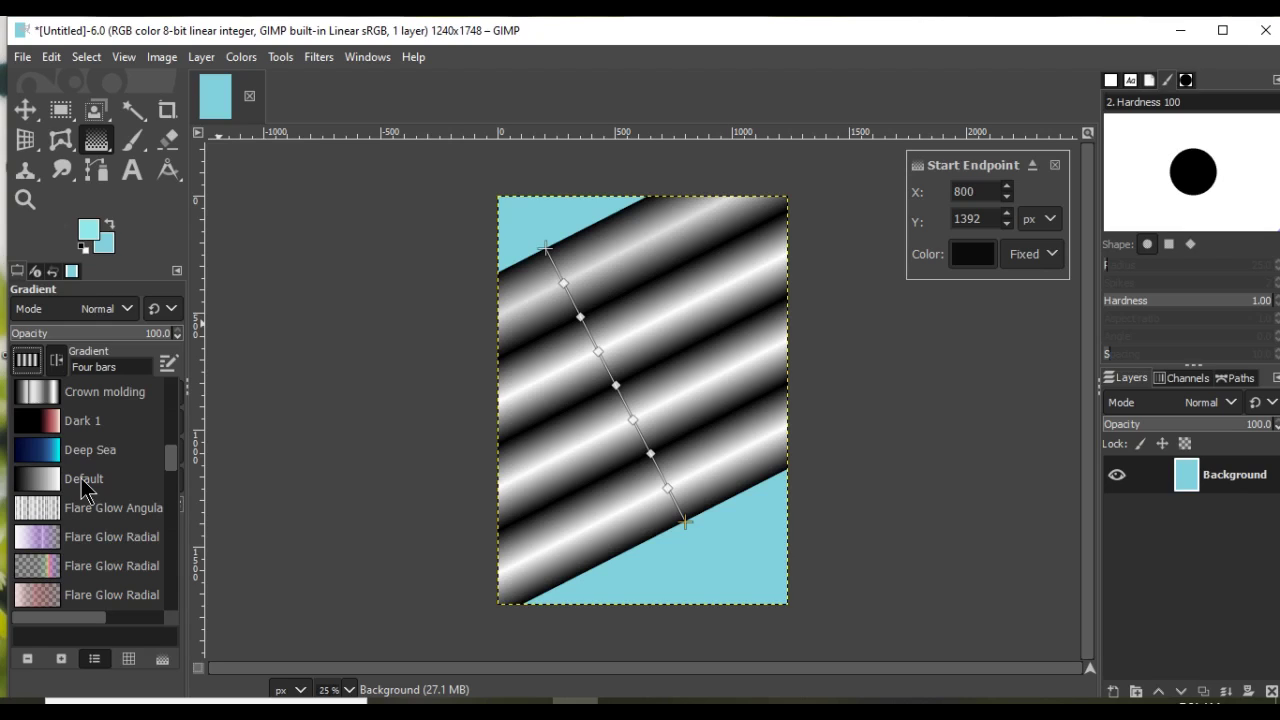
pyautogui.click(100, 450)
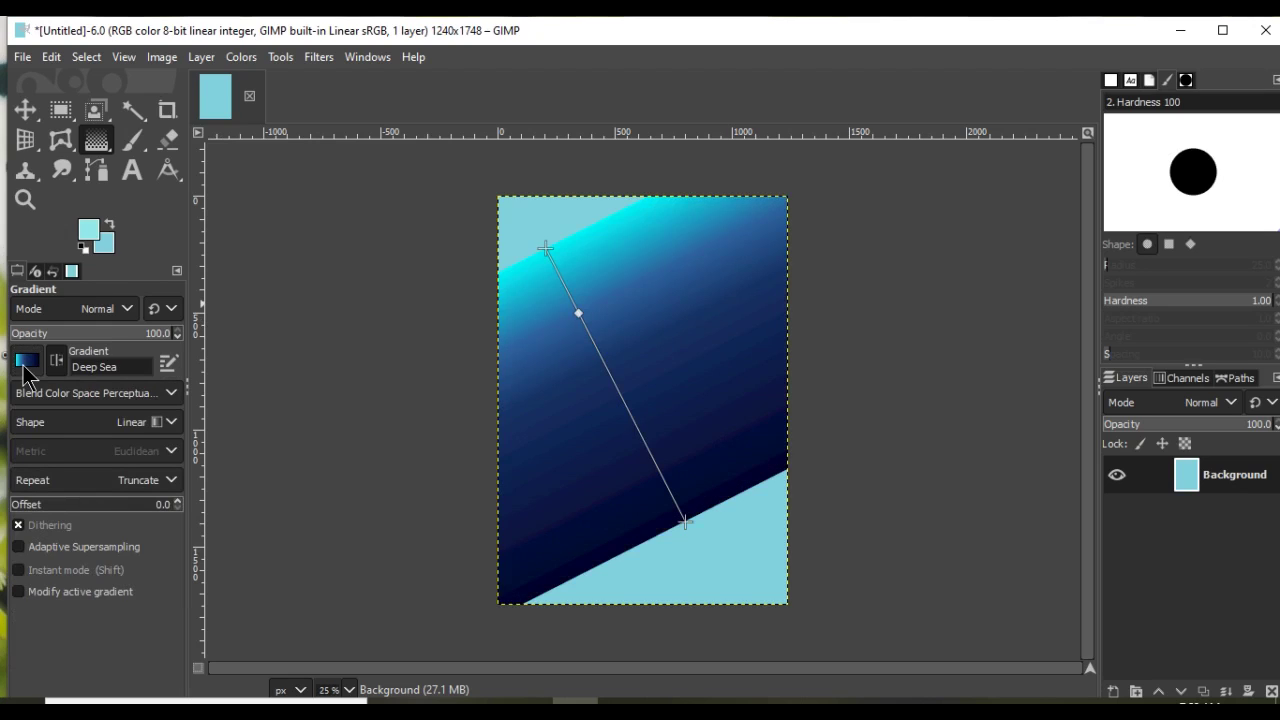
pyautogui.scroll(-2, 26, 370)
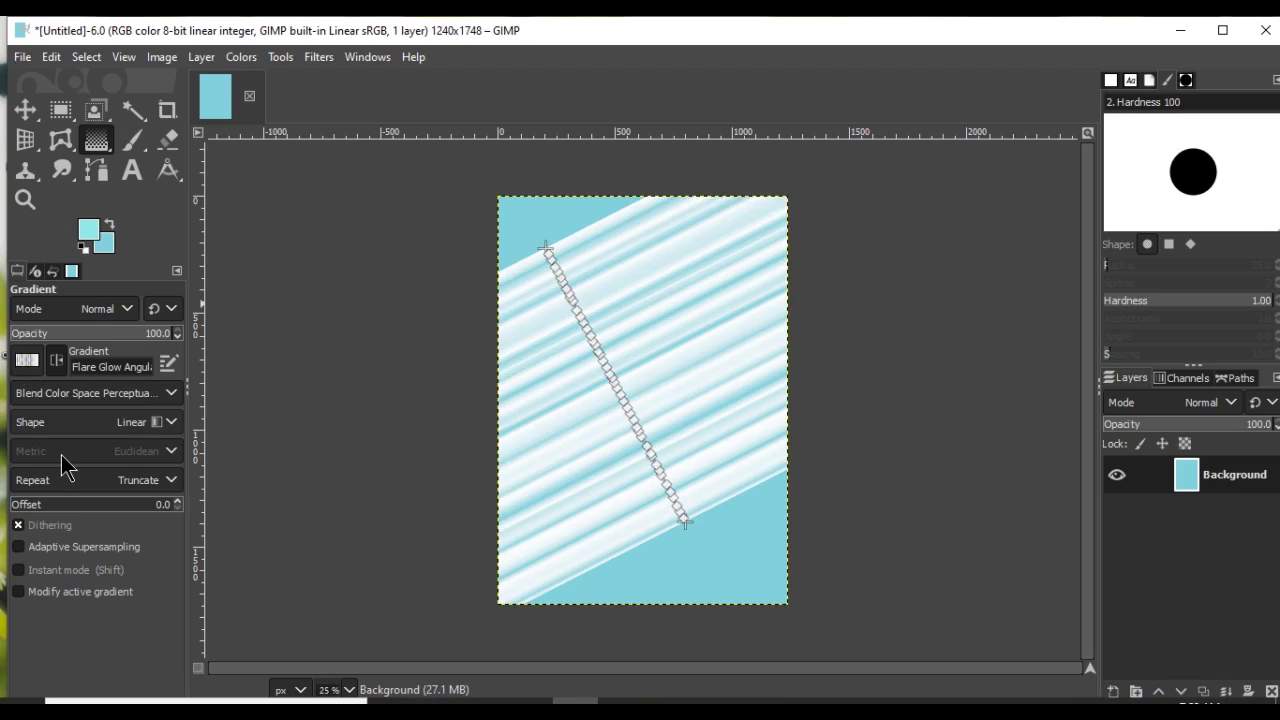
# Try the Radial and Conical (symmetric) shapes on the drawn gradient and set its shape to Square
pyautogui.click(177, 421)
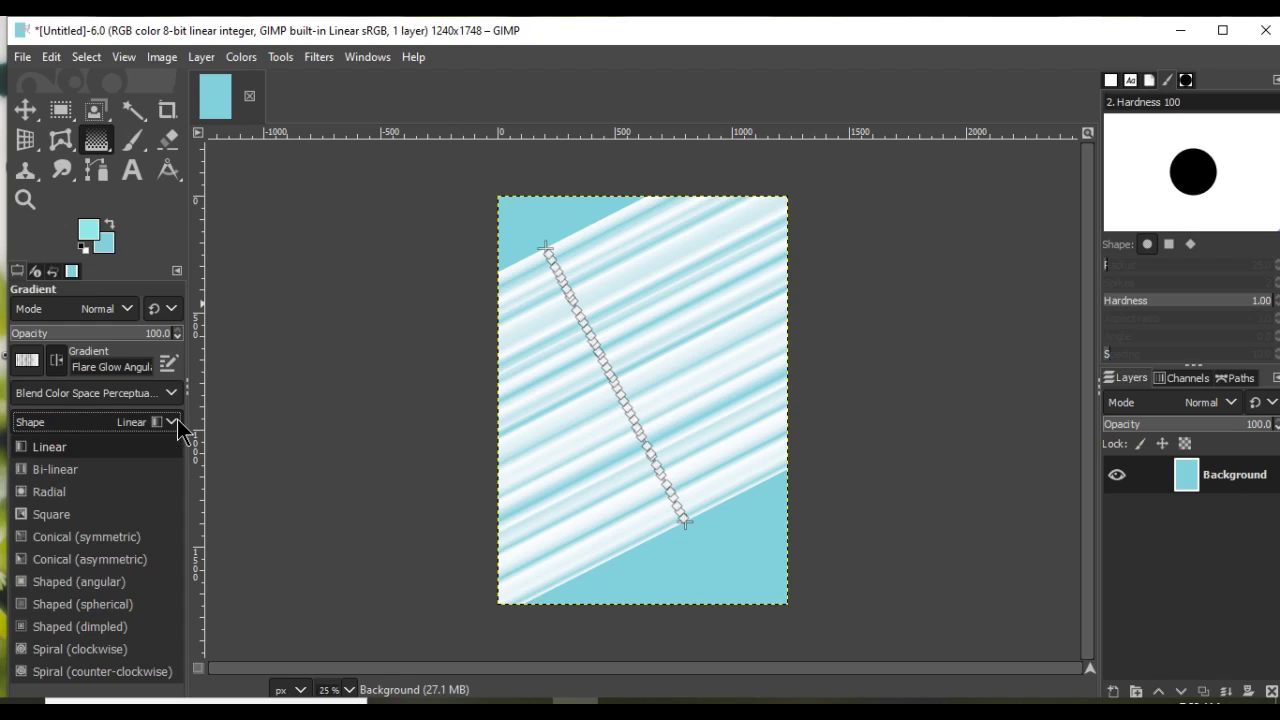
pyautogui.click(48, 491)
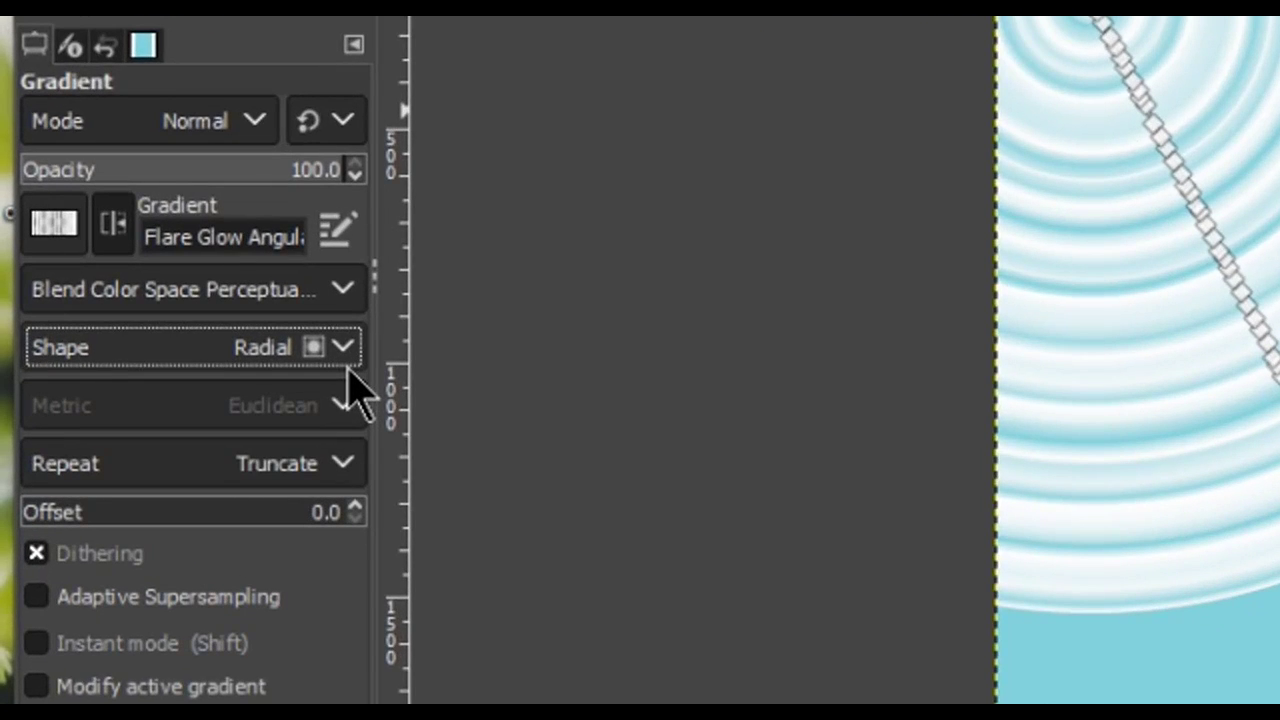
pyautogui.click(346, 358)
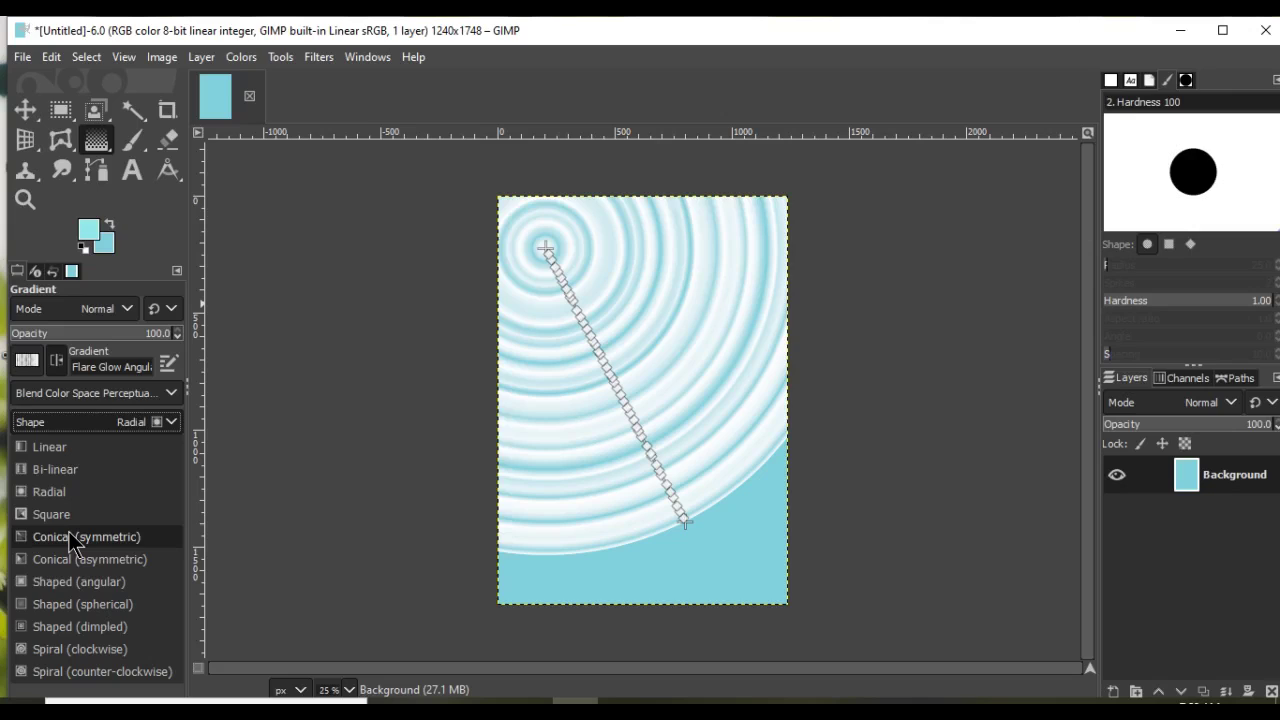
pyautogui.click(68, 536)
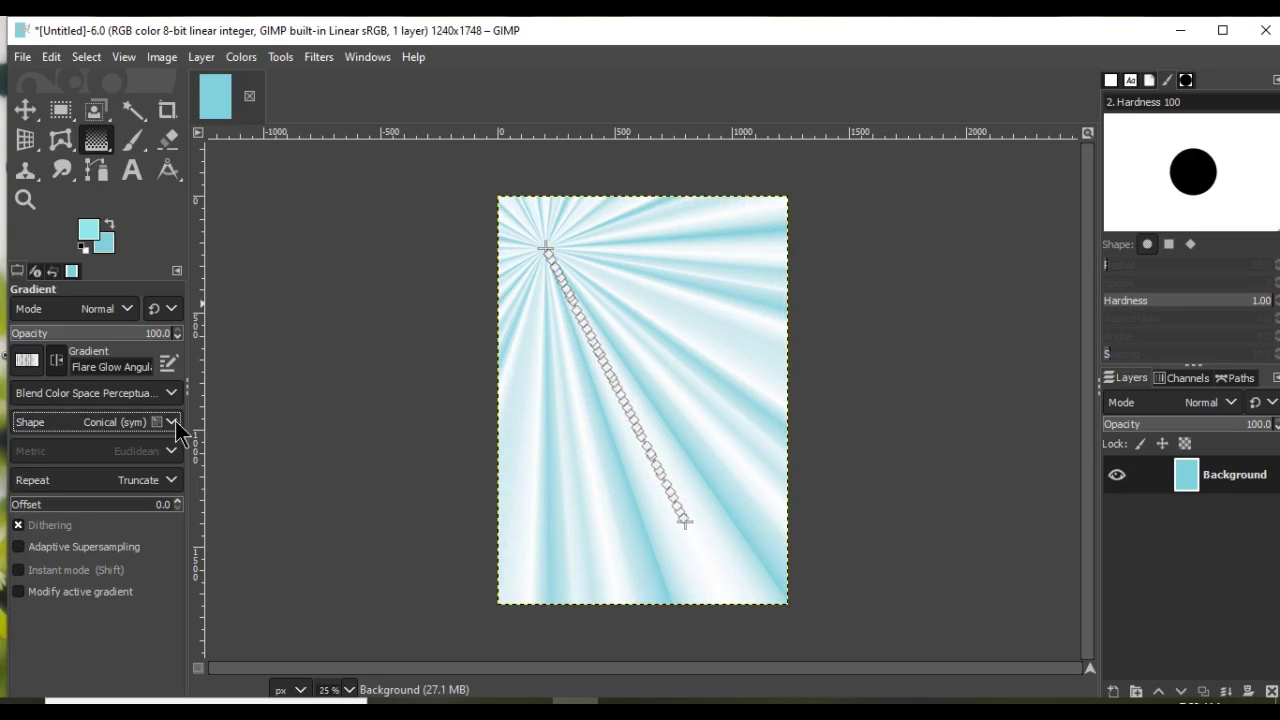
pyautogui.click(175, 421)
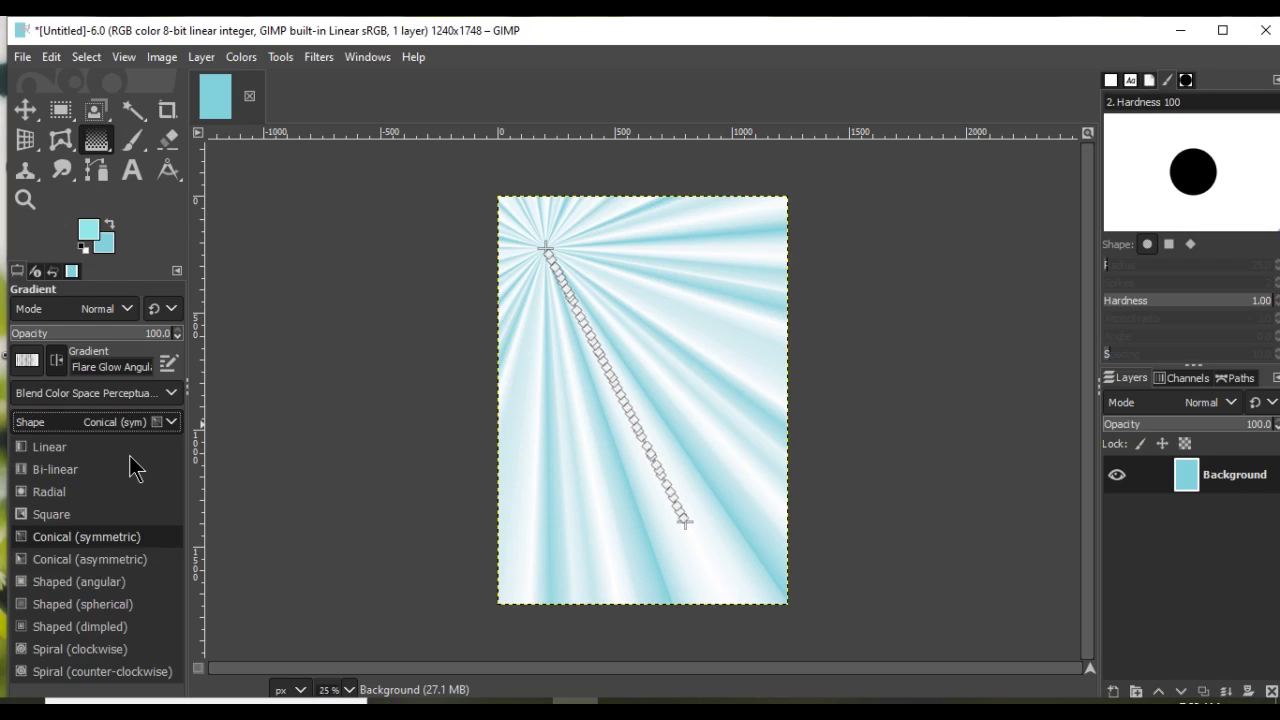
pyautogui.click(40, 514)
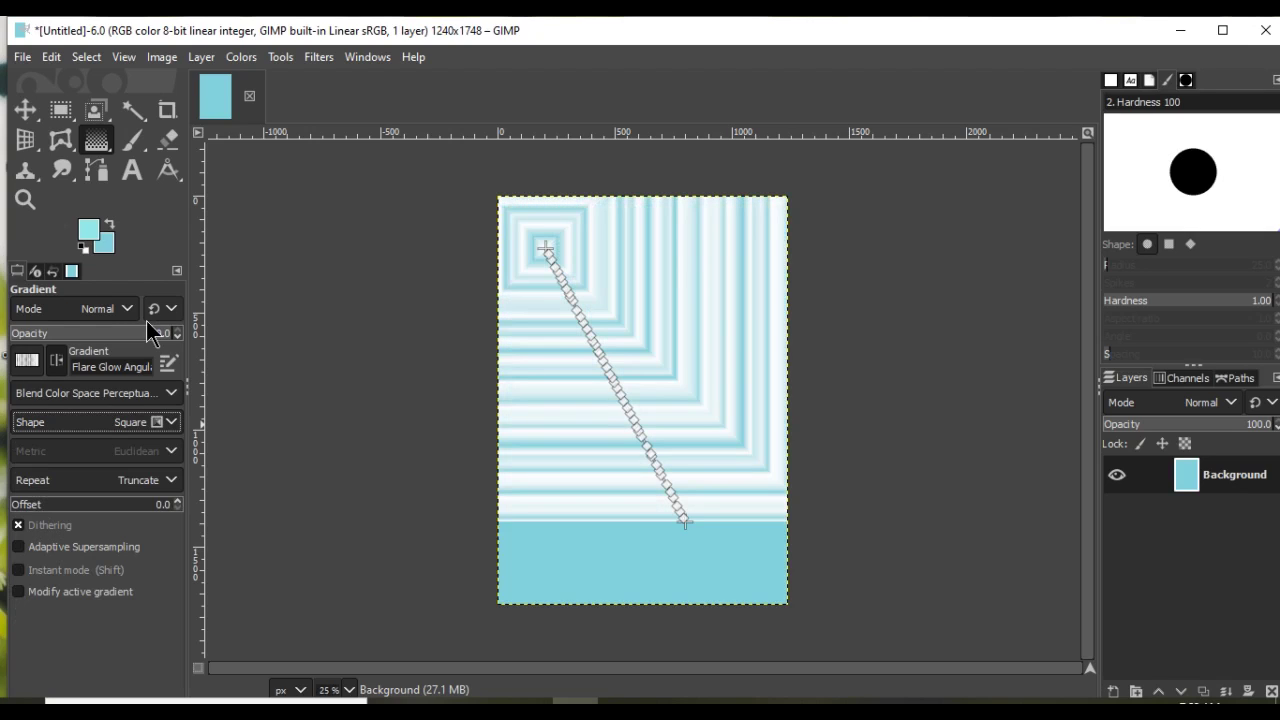